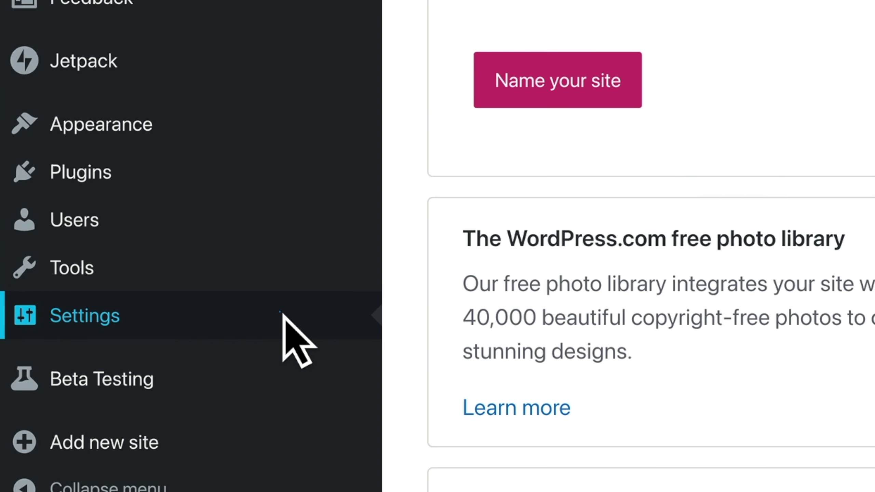
In General Settings, enter site title 'LearnWP' and tagline 'Learn WordPress... fast.'.
click(282, 316)
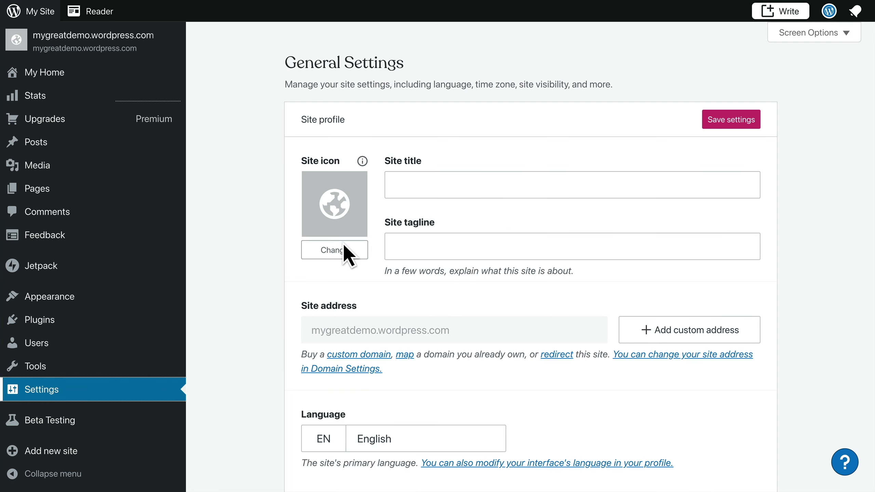
click(411, 185)
text(LearnWP)
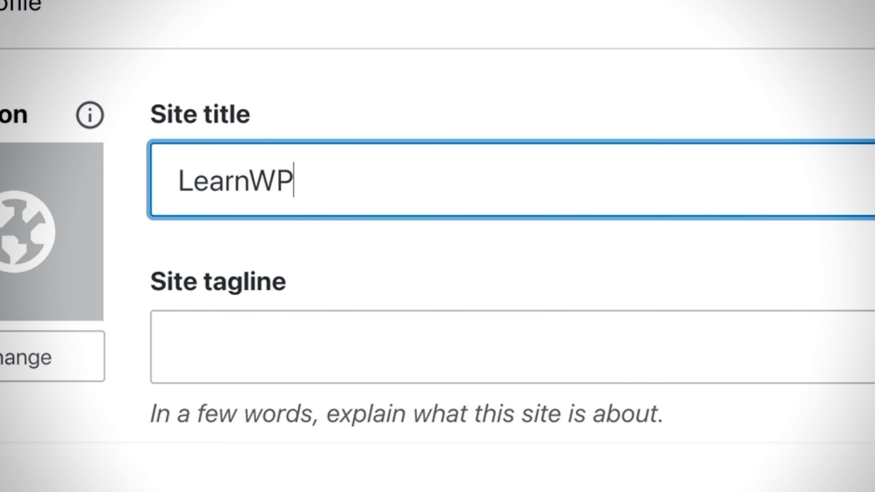
click(314, 345)
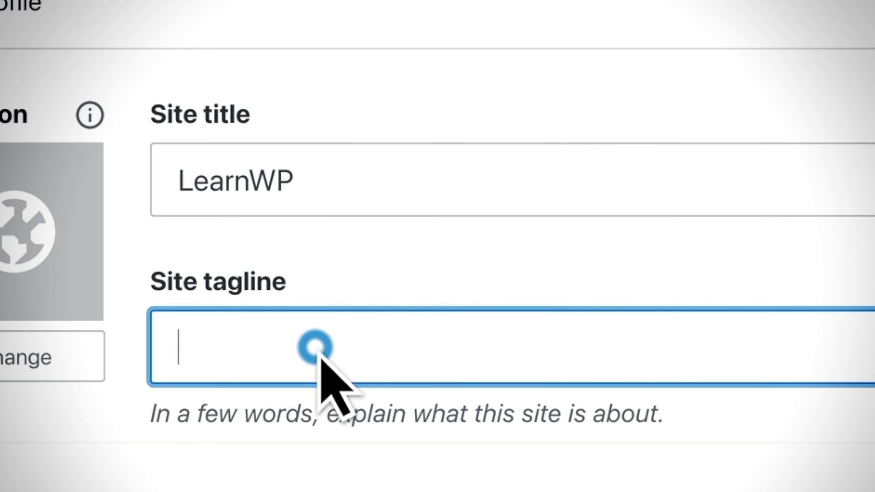
text(Learn WordPress...)
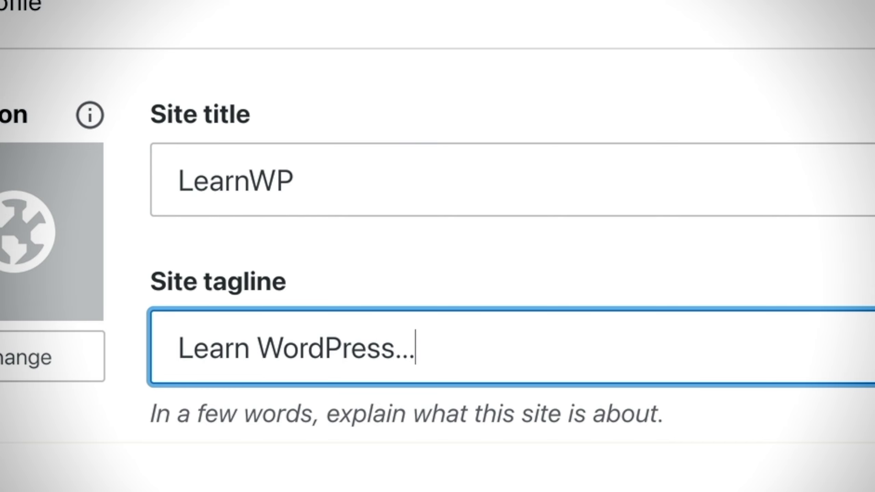
text( fast.)
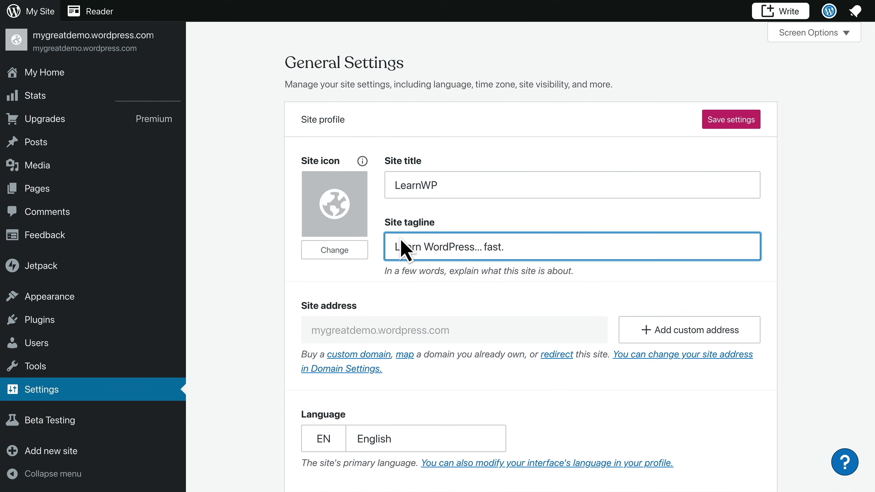
Pick the blue WordPress logo from the media library as the site icon, keeping the default crop.
click(334, 205)
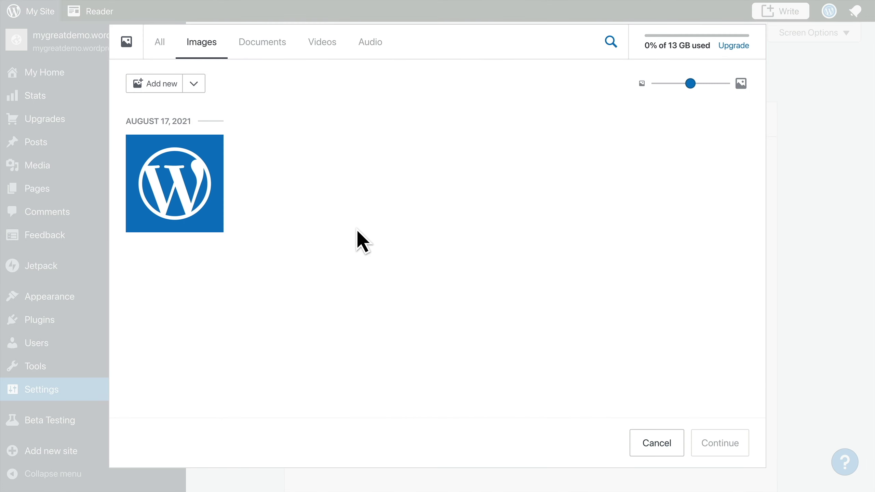
click(219, 230)
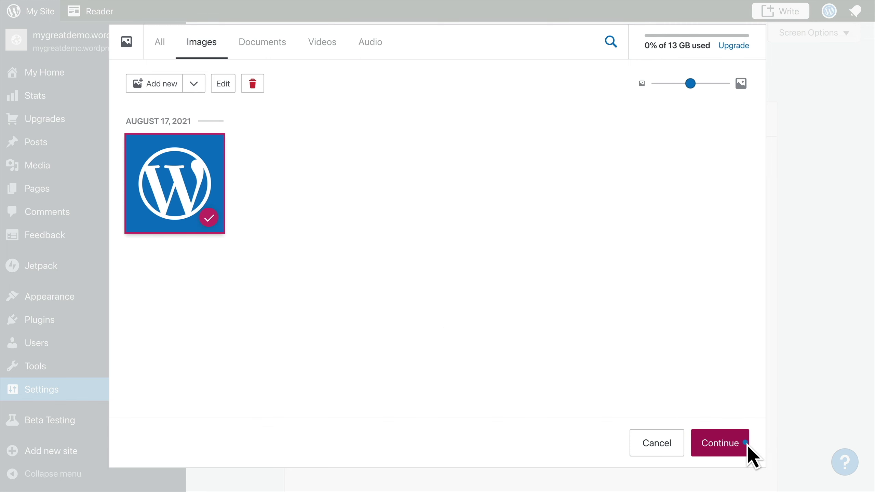
click(720, 443)
click(747, 445)
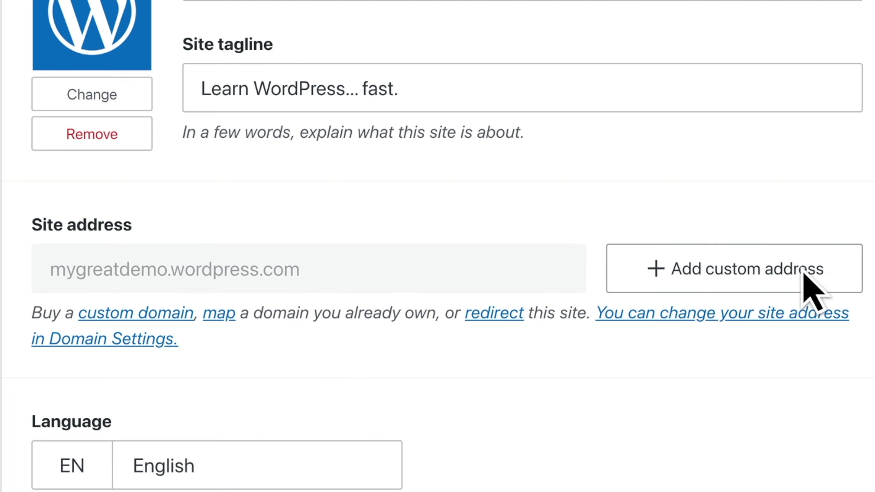
Search custom domains for 'learnwp' in place of the 'mygreatdemo' query.
click(842, 276)
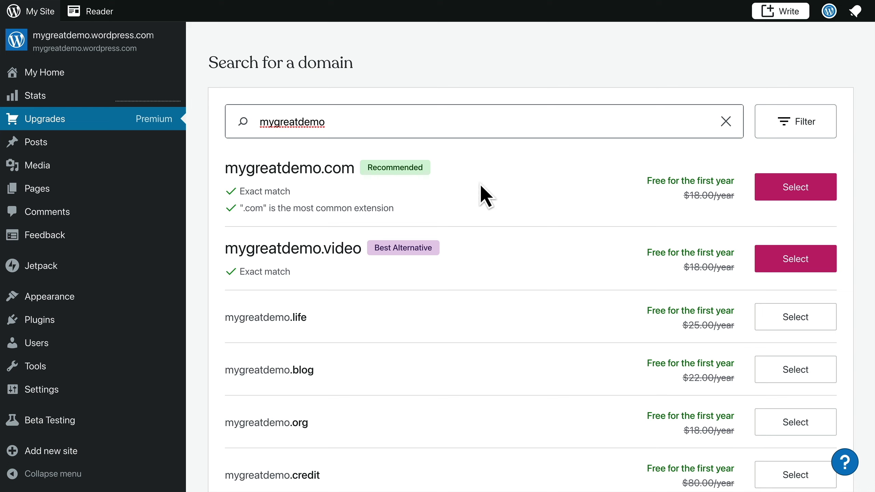
double_click(363, 129)
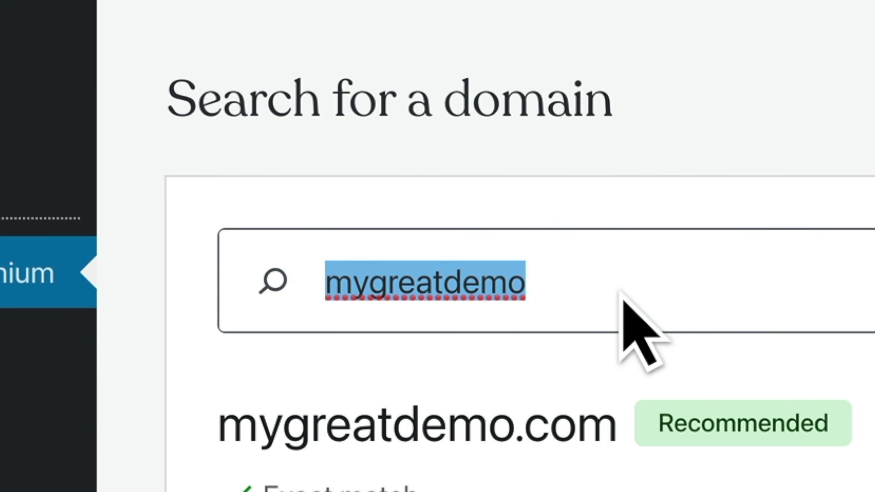
text(lea)
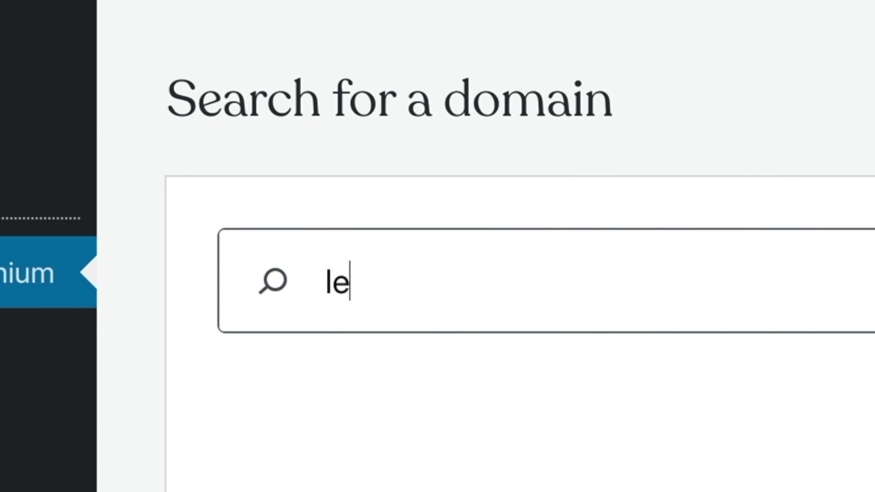
text(rnwp)
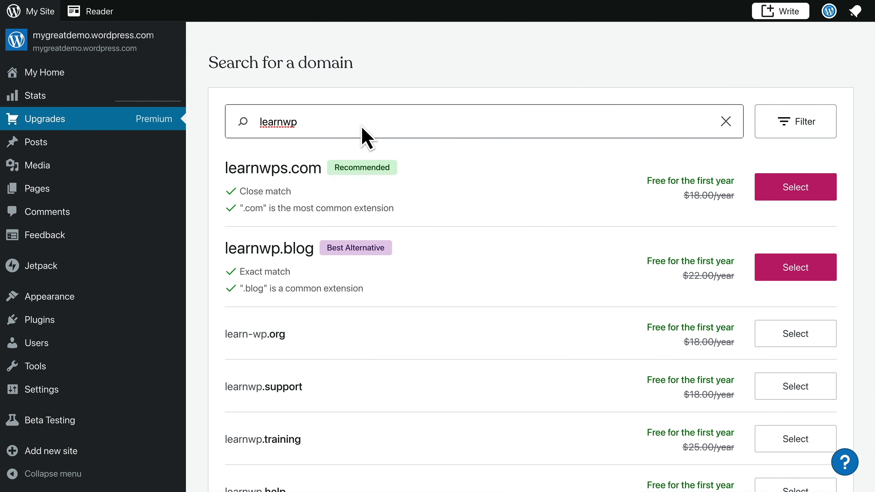